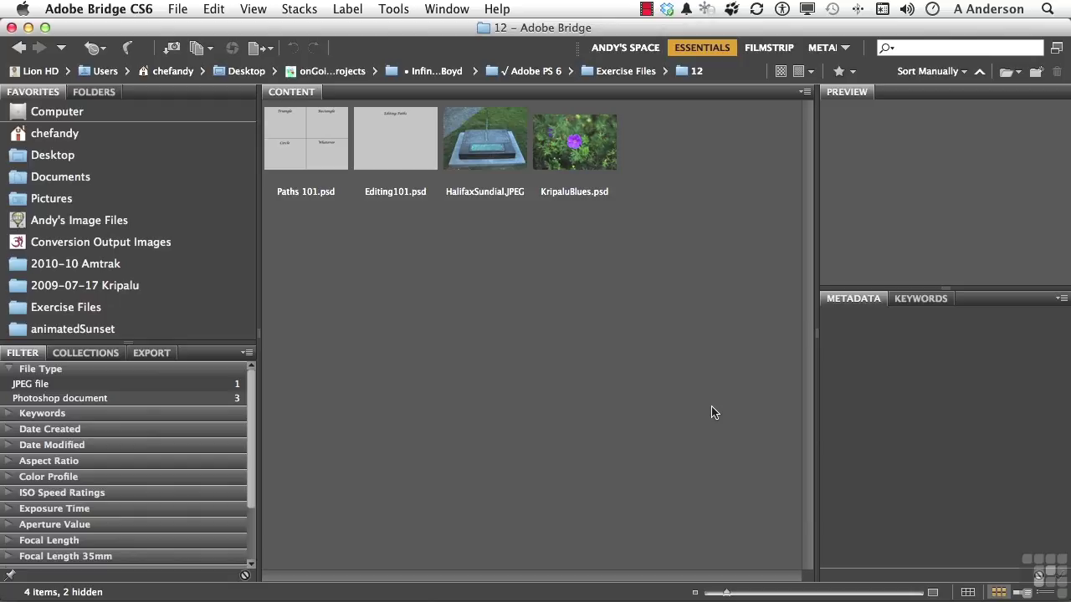
Step: Open the KripaluBlues.psd thumbnail from Bridge's Content panel into Photoshop
double_click(566, 156)
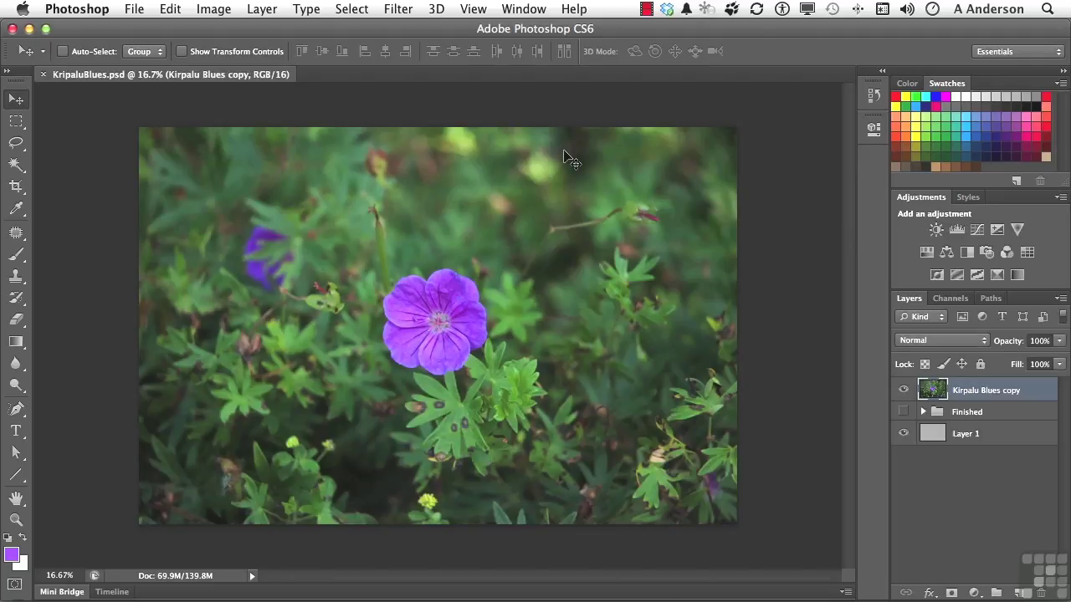
Step: Expand and collapse the Finished group, then show the Paths panel listing Work Path
click(923, 411)
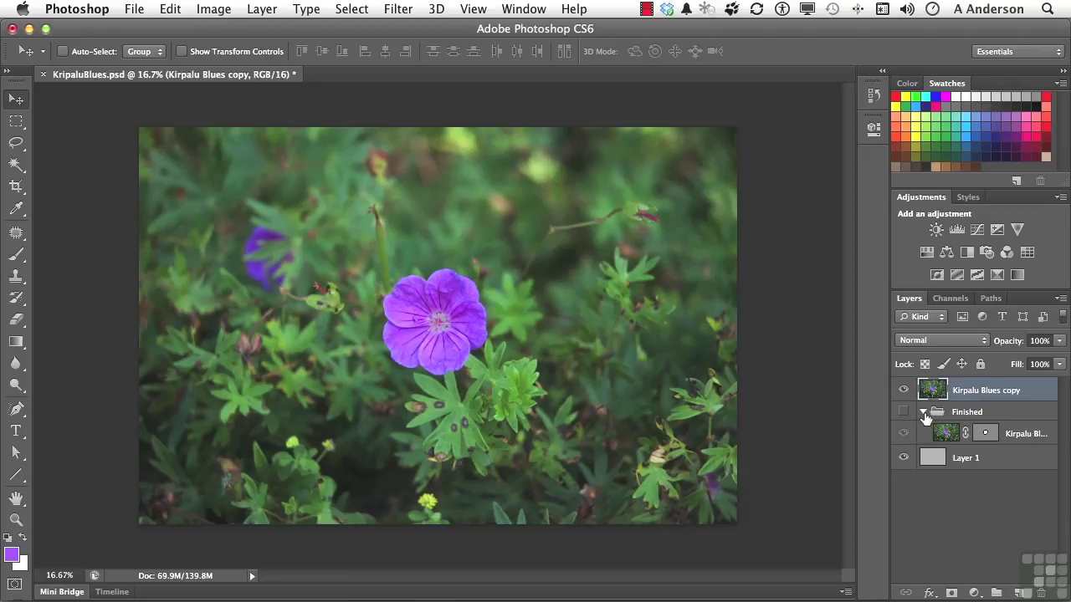
click(923, 412)
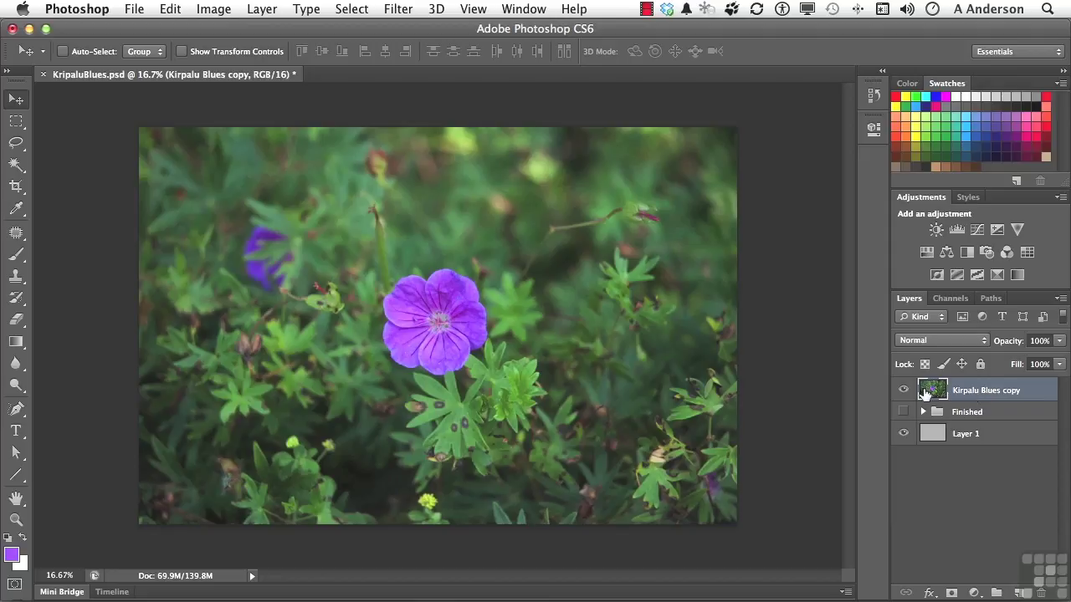
click(992, 301)
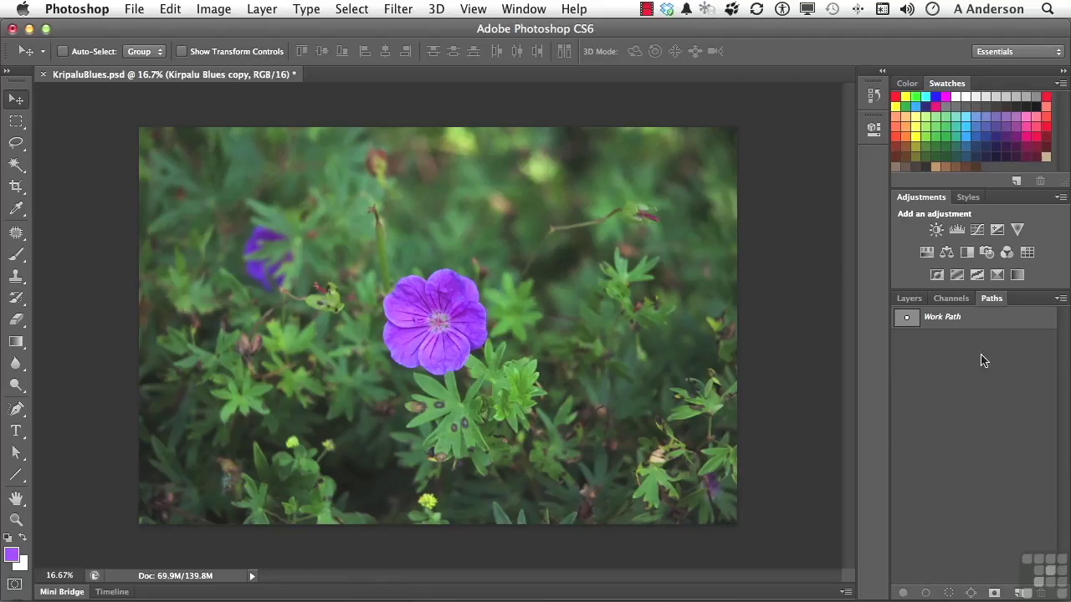
click(950, 321)
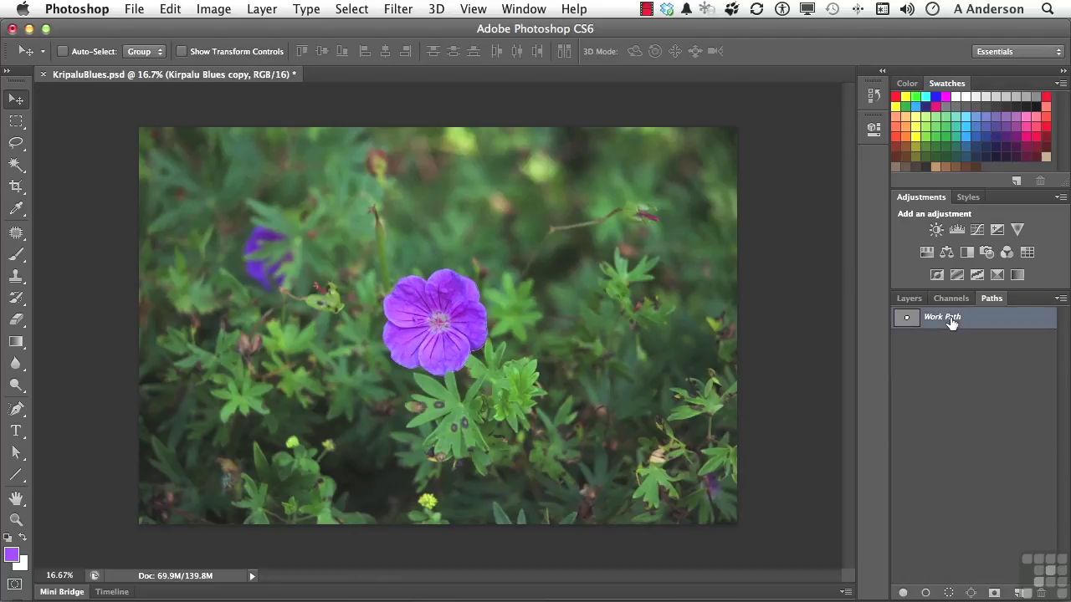
click(951, 594)
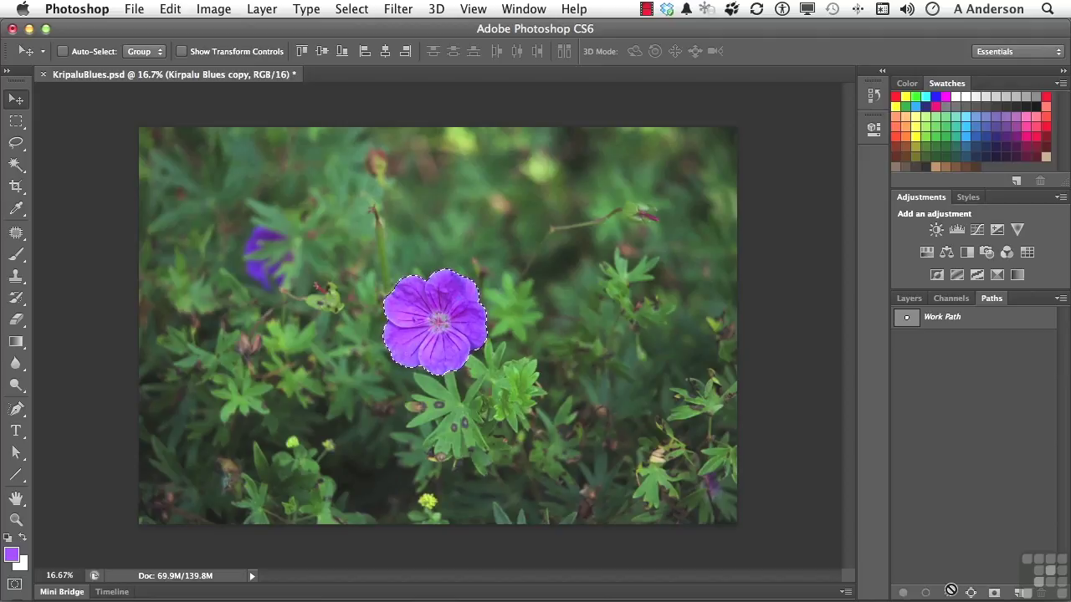
key(super+z)
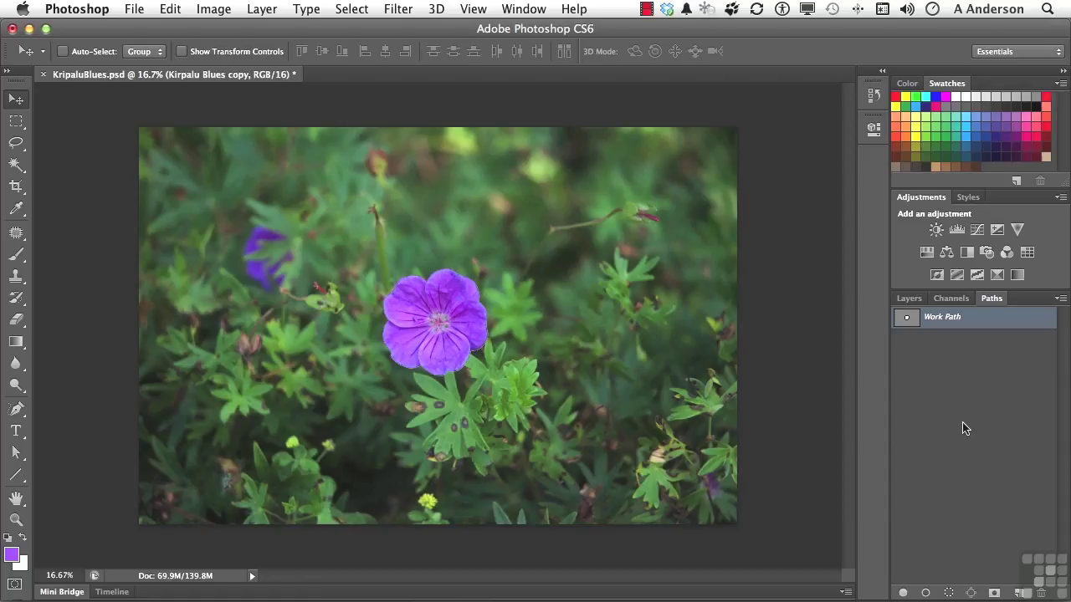
super+click(907, 321)
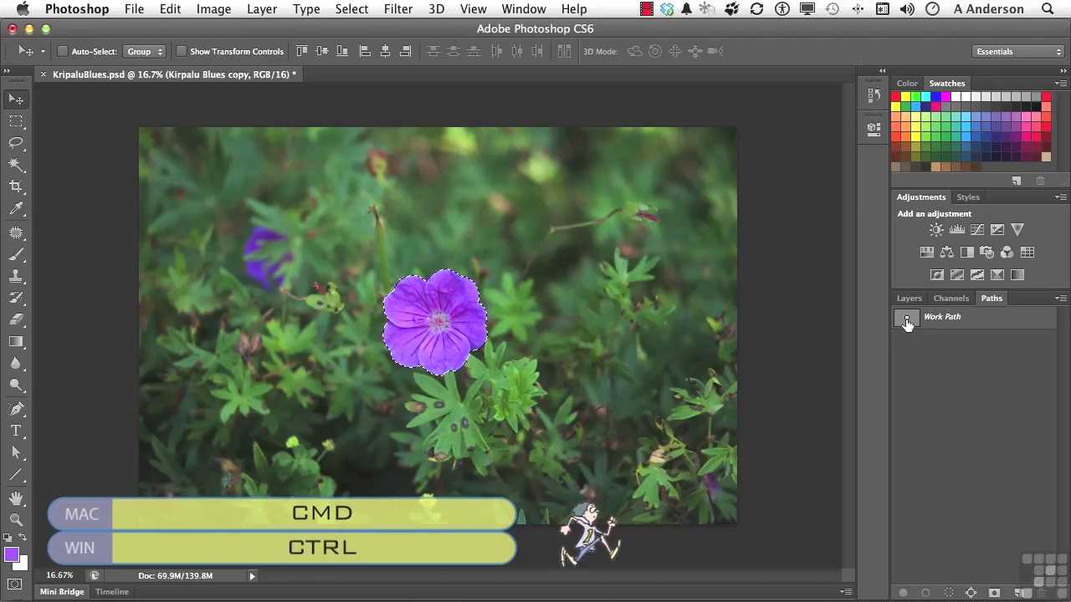
key(super+d)
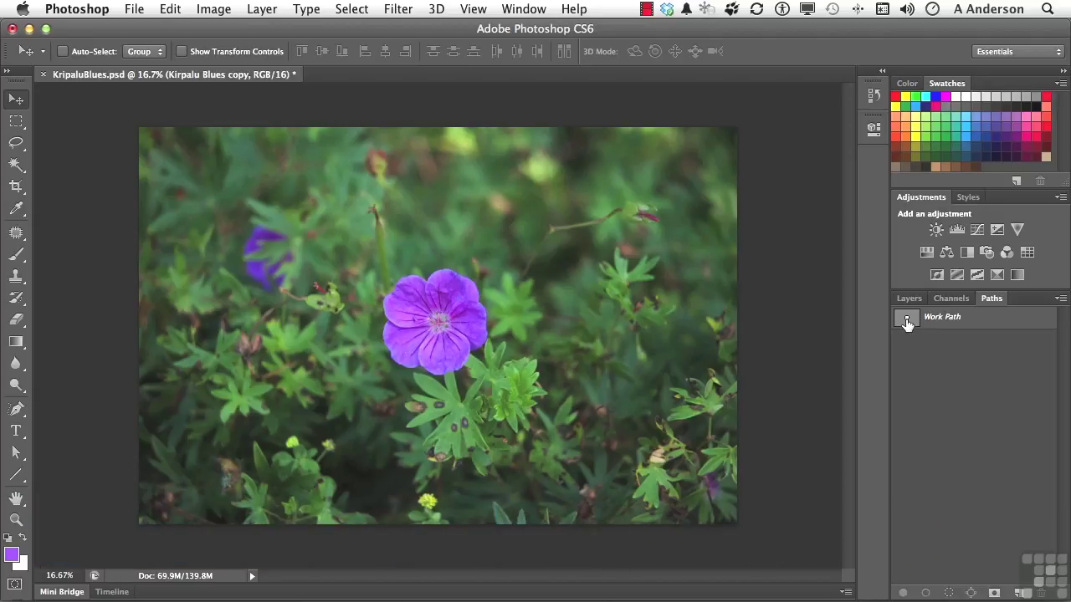
Step: Make a new selection from the Work Path with the Pen tool, using 0-pixel feather
click(946, 323)
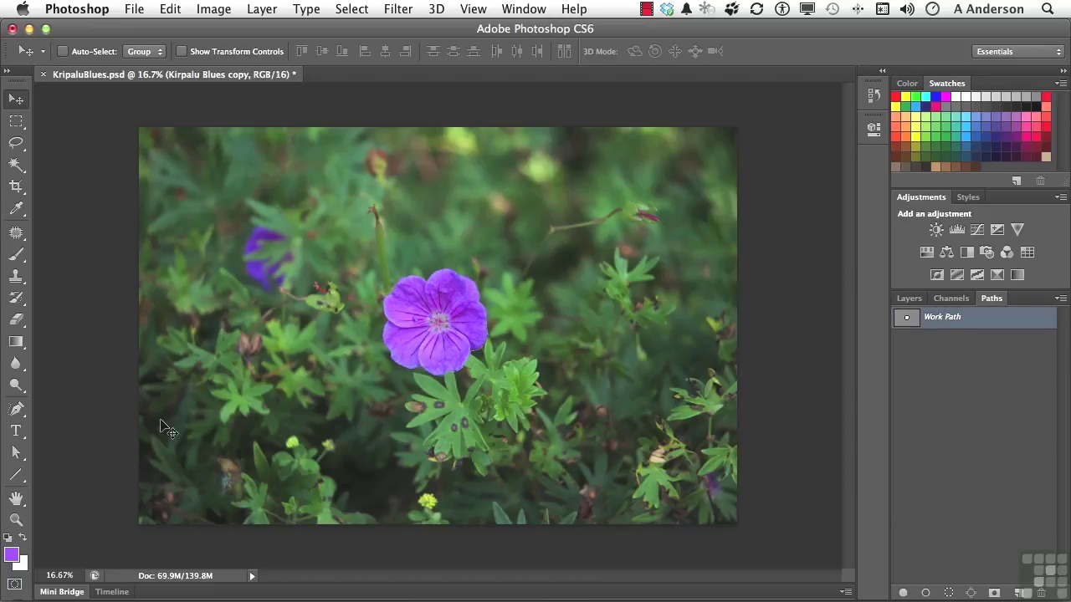
click(17, 410)
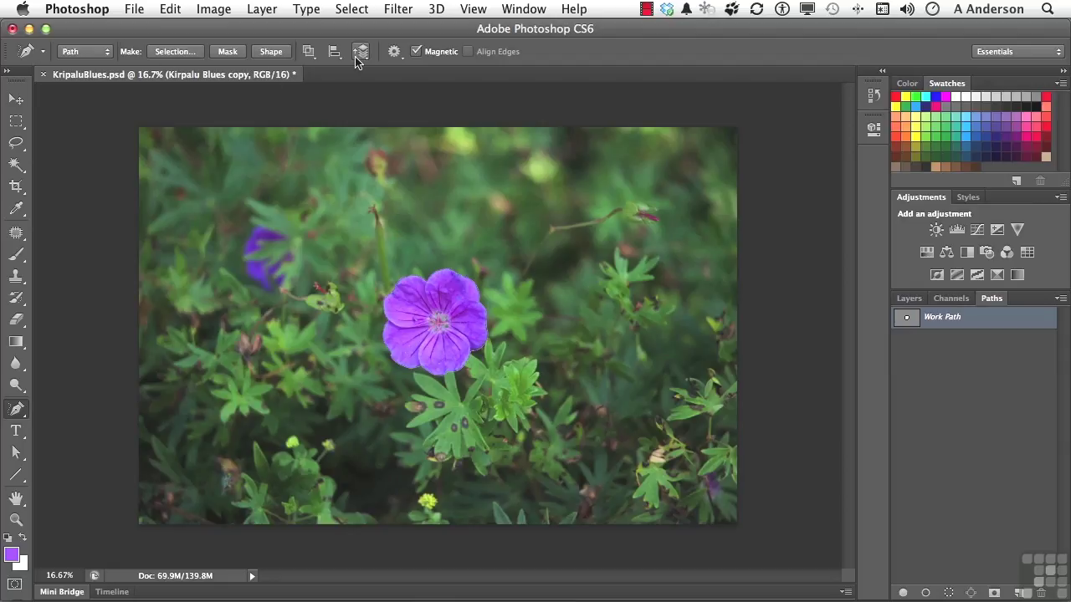
click(175, 52)
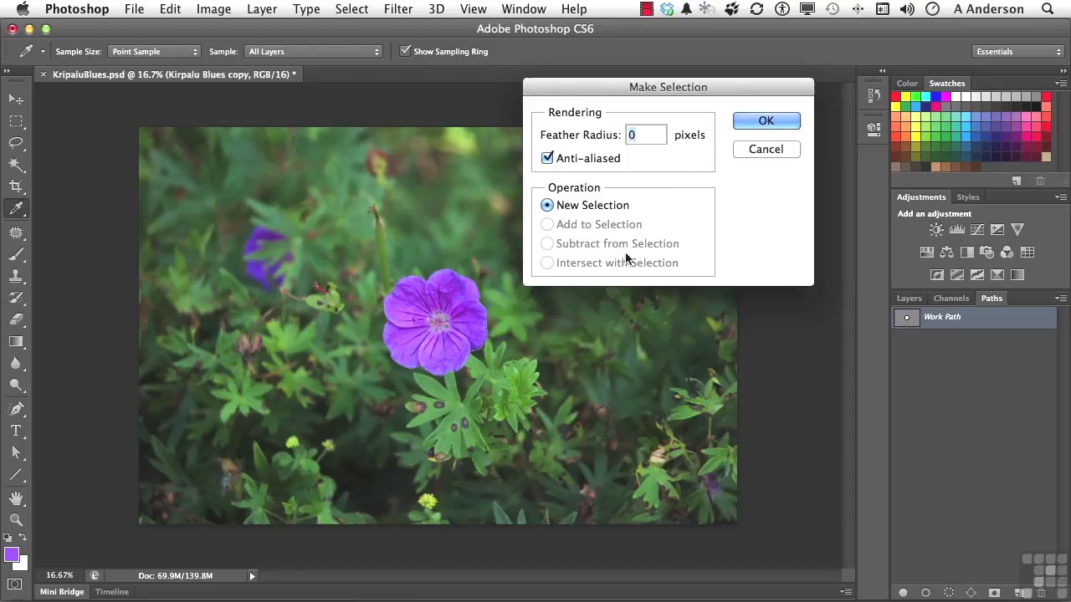
click(761, 123)
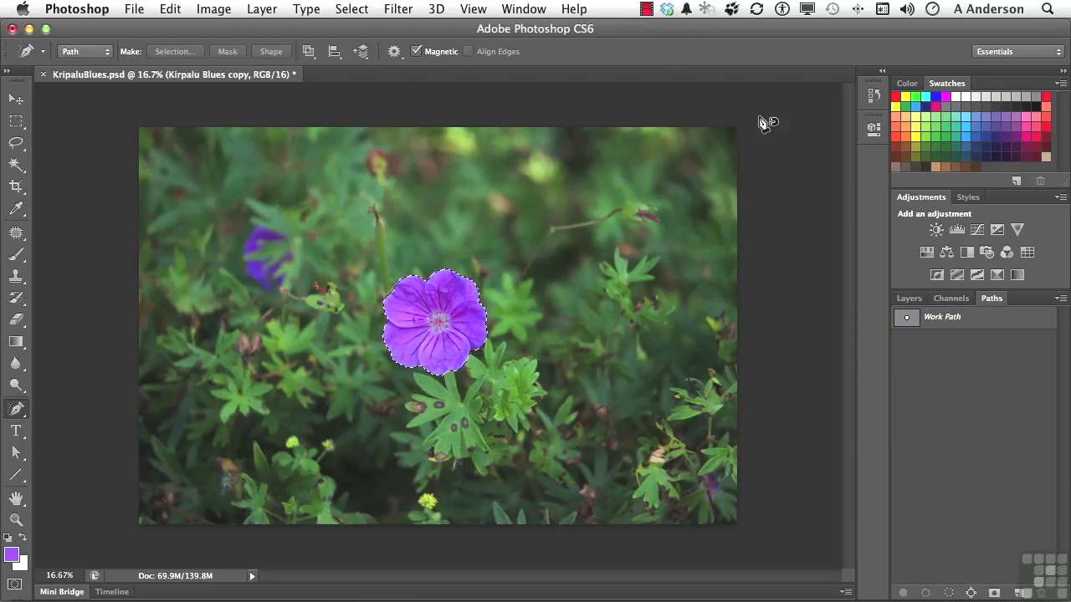
Step: Add a layer mask from the flower selection to Kirpalu Blues copy and open its mask properties
click(914, 302)
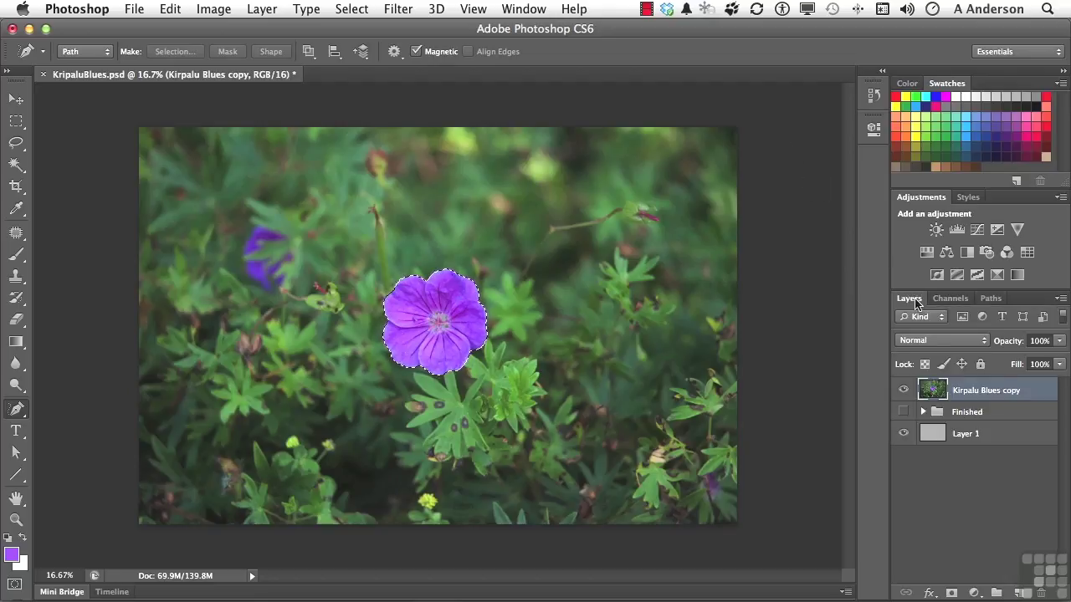
click(952, 593)
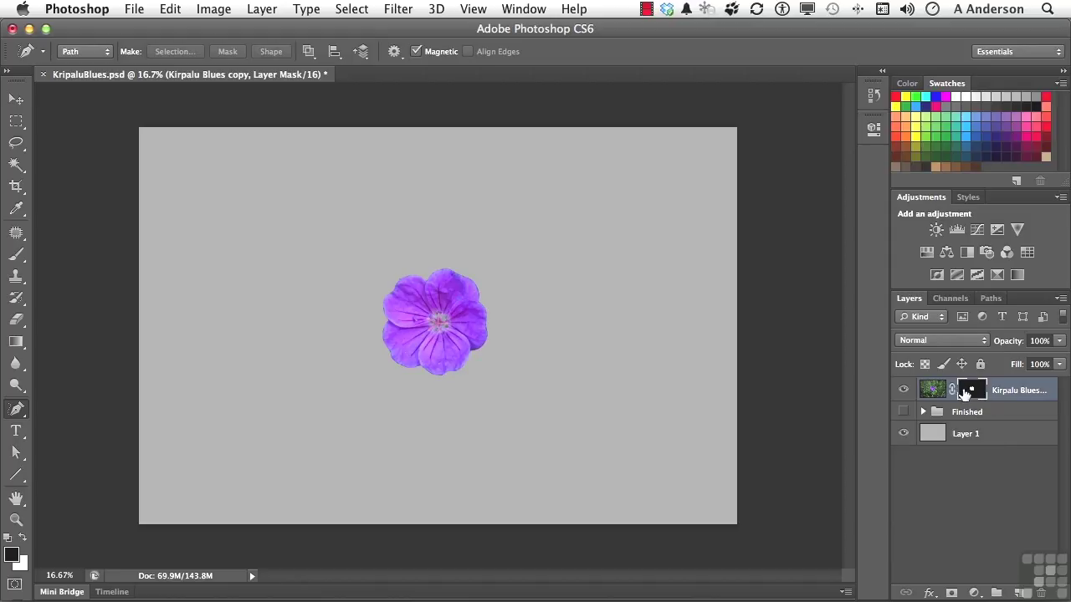
double_click(964, 393)
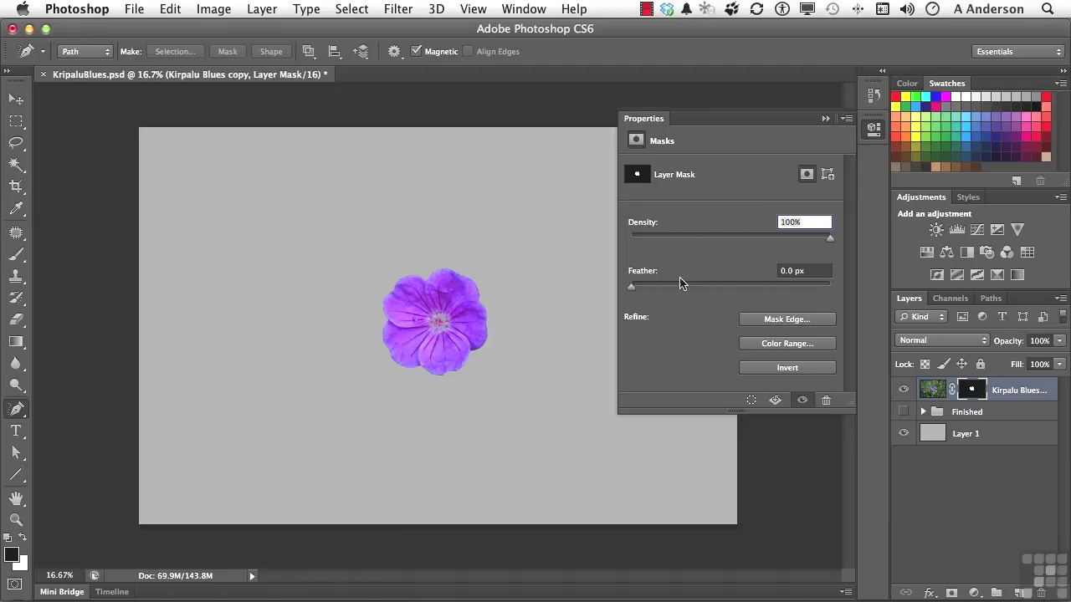
Step: Try mask density 63% then restore 100%, invert the mask twice, and open Color Range
drag(830, 241, 757, 243)
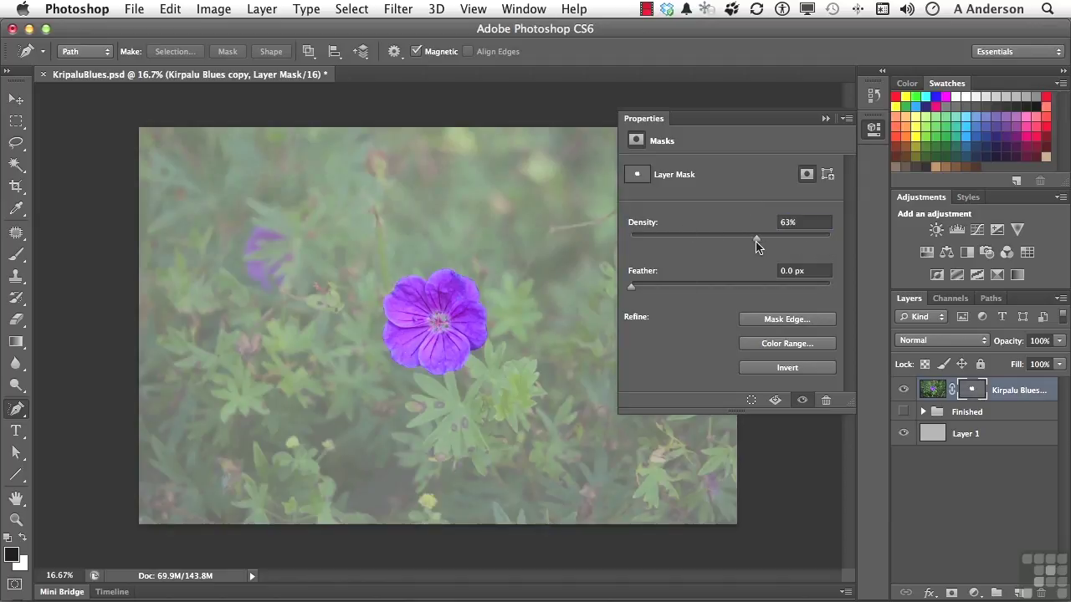
drag(757, 243, 846, 244)
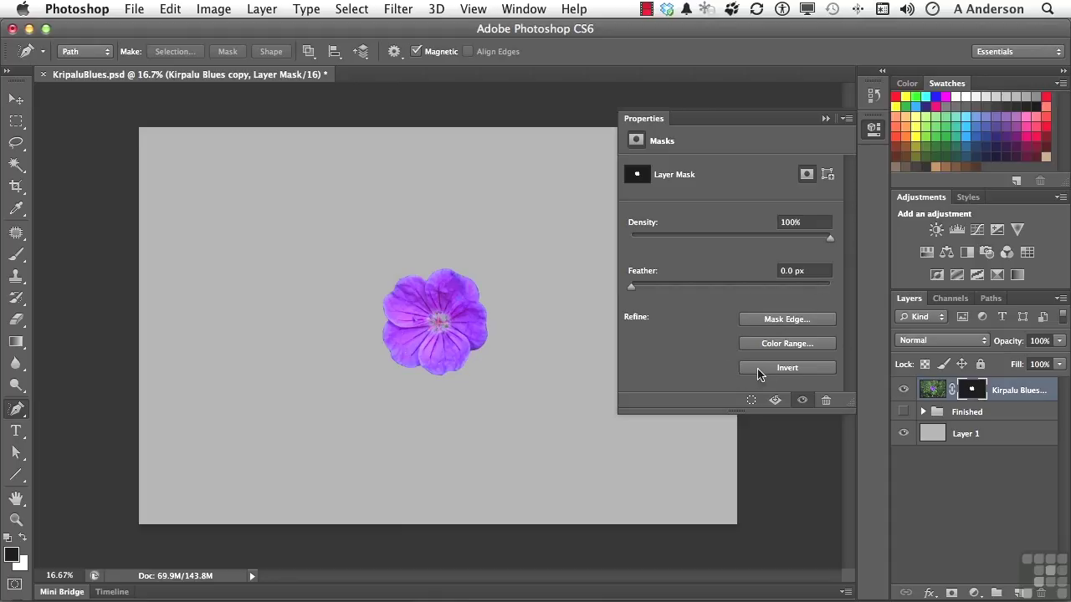
click(758, 373)
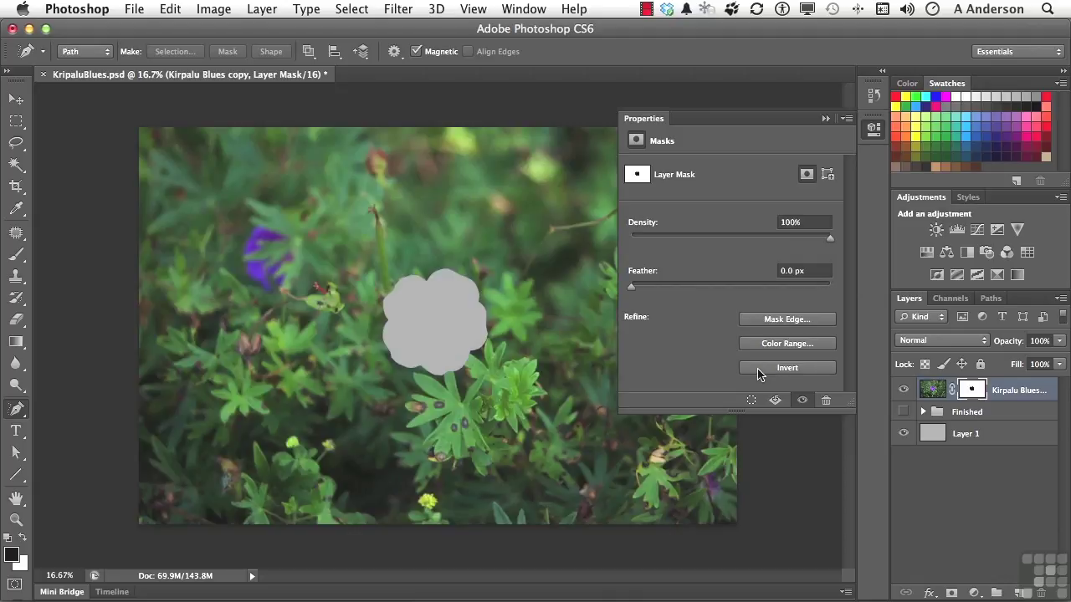
click(758, 373)
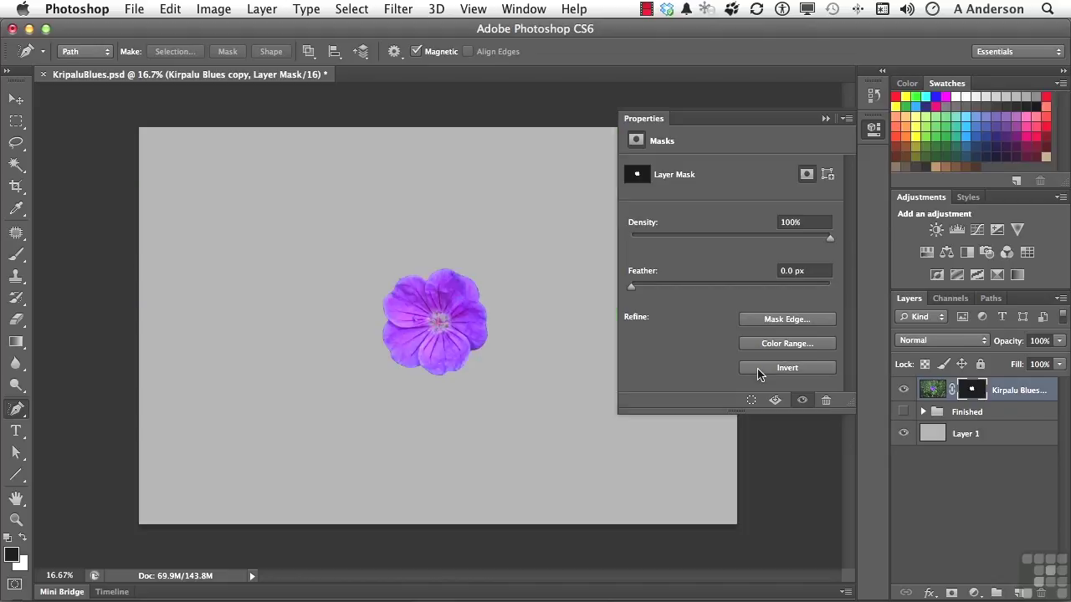
click(764, 344)
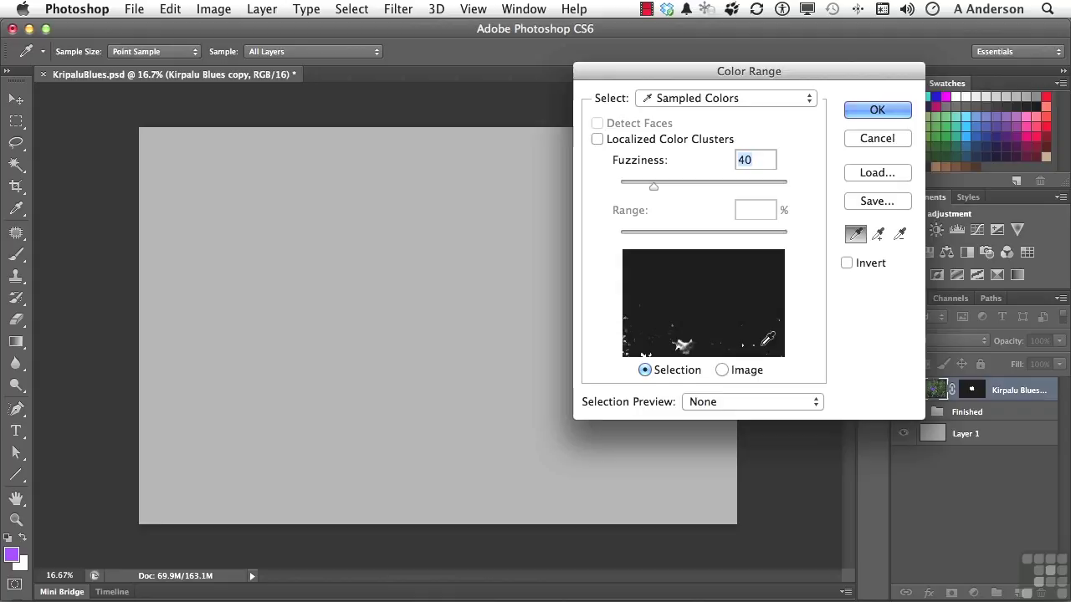
Step: Sample the flower's purple petals and centre in Color Range, then cancel without applying
click(706, 303)
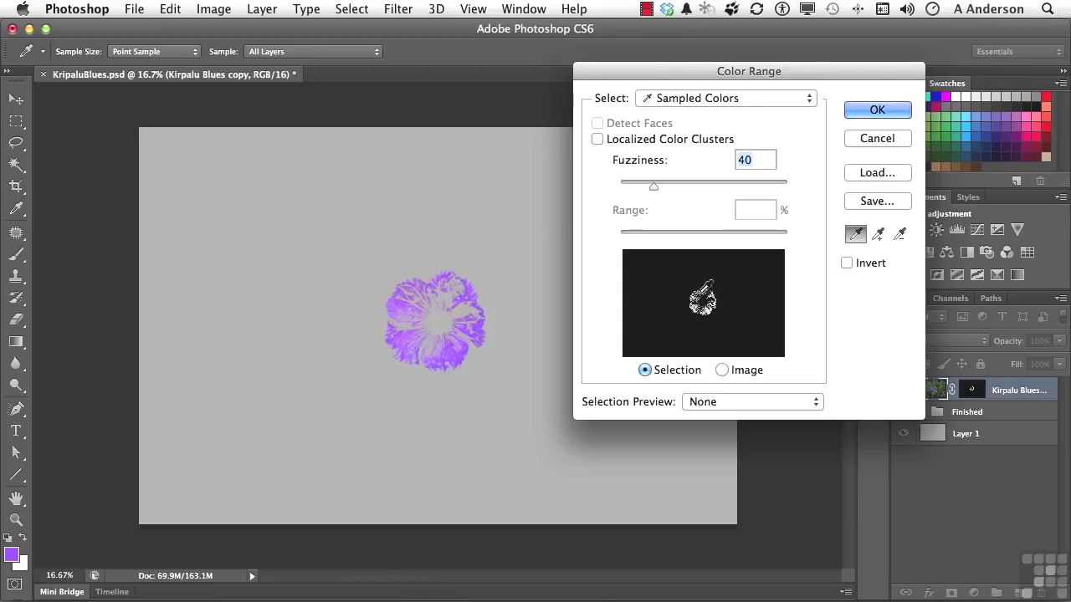
click(880, 236)
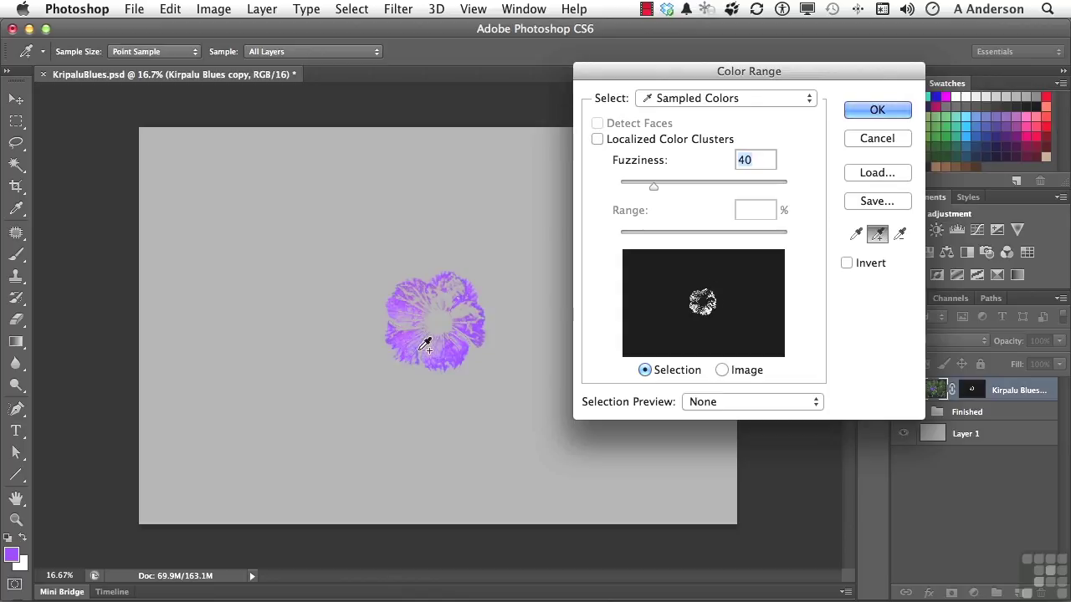
click(437, 317)
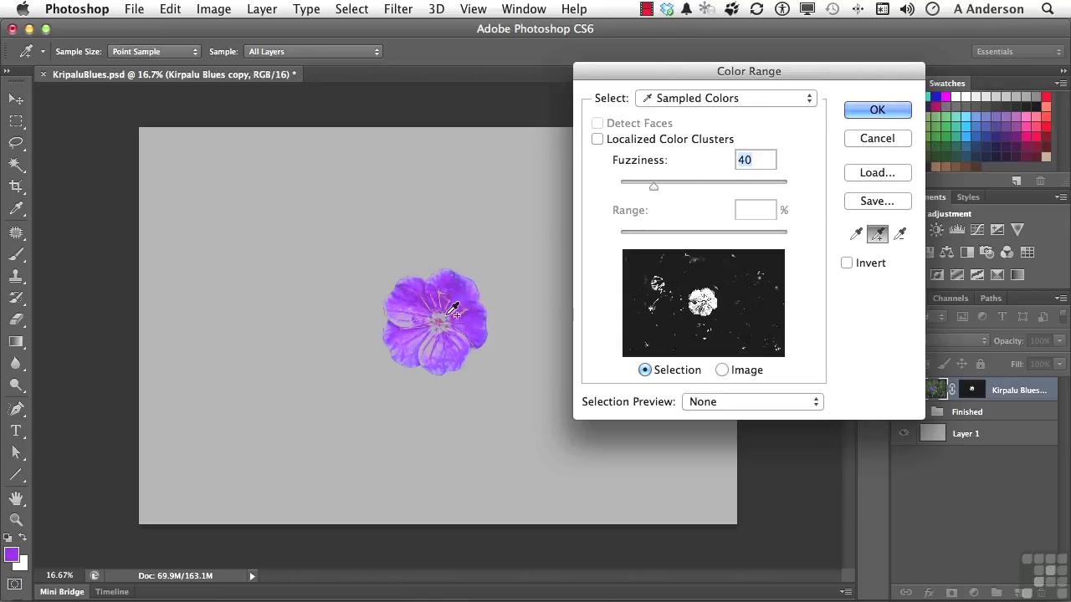
click(443, 324)
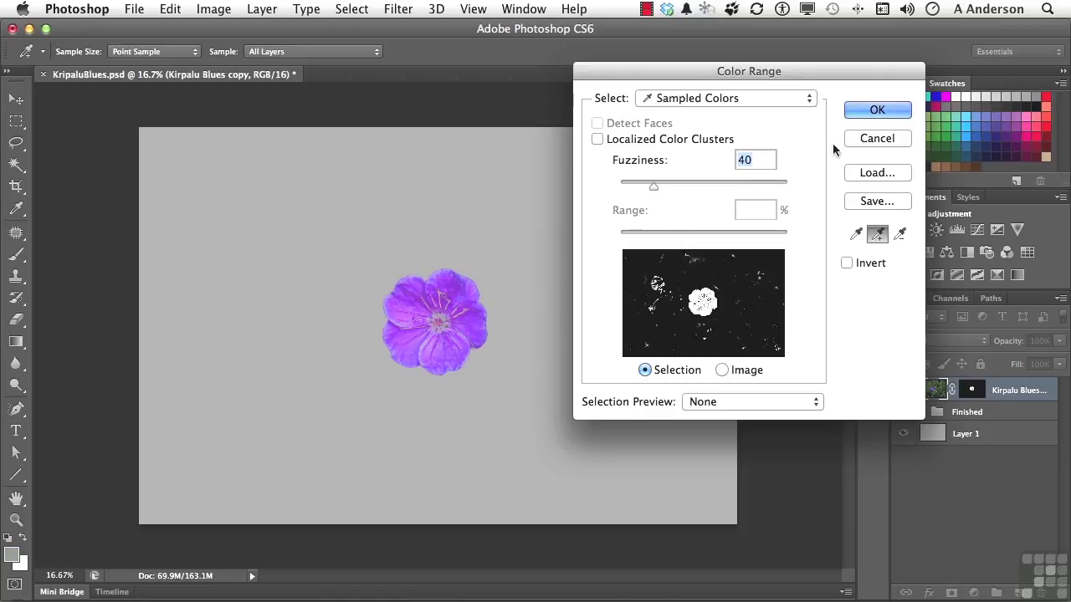
click(877, 138)
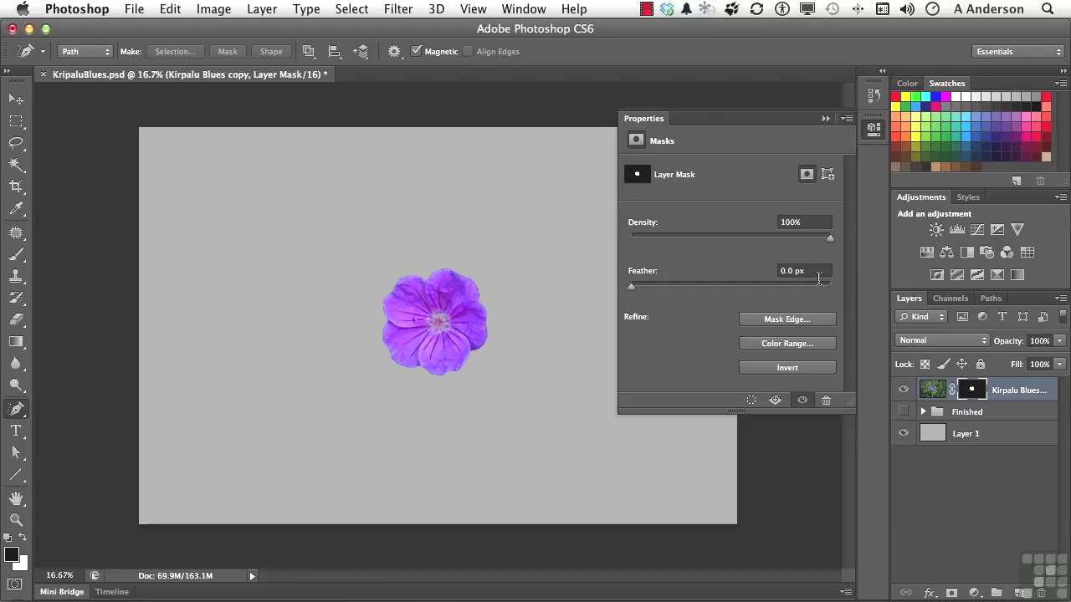
Step: In Mask Edge refinement, paint along the flower's top edges with a size-70 refine brush
click(785, 319)
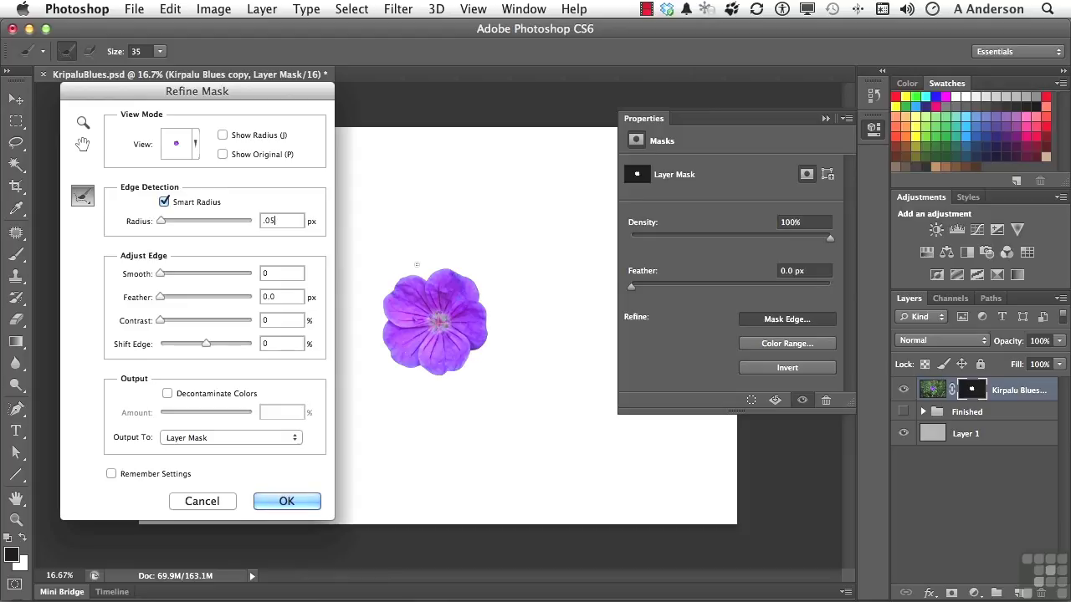
key(bracketright)
key(bracketright)
mouse_move(429, 276)
mouse_down()
mouse_move(466, 277)
mouse_move(480, 314)
mouse_up()
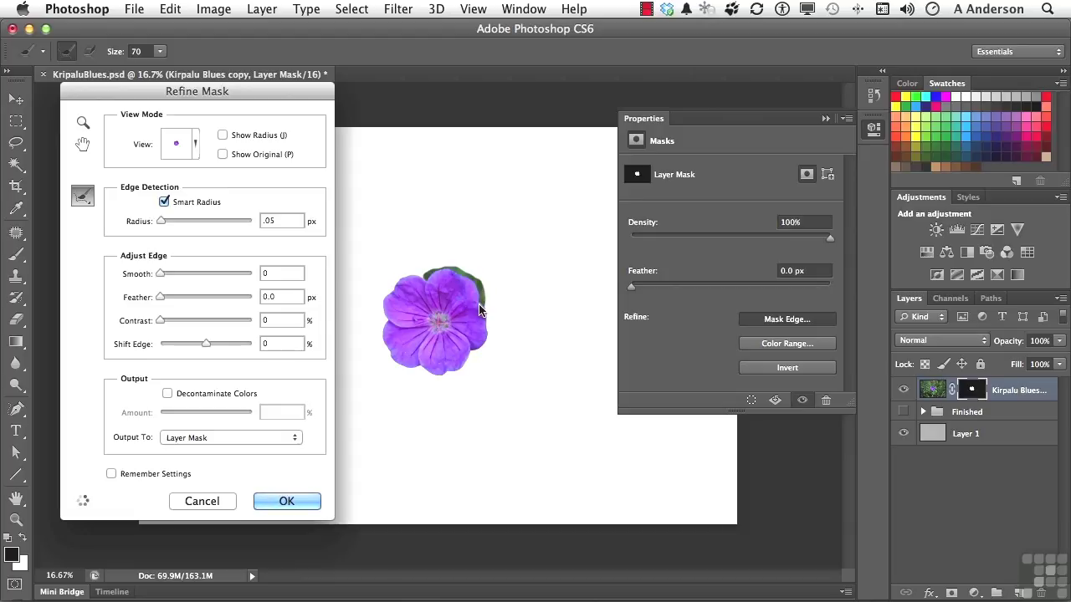
mouse_move(421, 280)
mouse_down()
mouse_move(384, 306)
mouse_move(390, 347)
mouse_move(381, 339)
mouse_move(401, 365)
mouse_move(457, 367)
mouse_move(484, 347)
mouse_move(473, 285)
mouse_up()
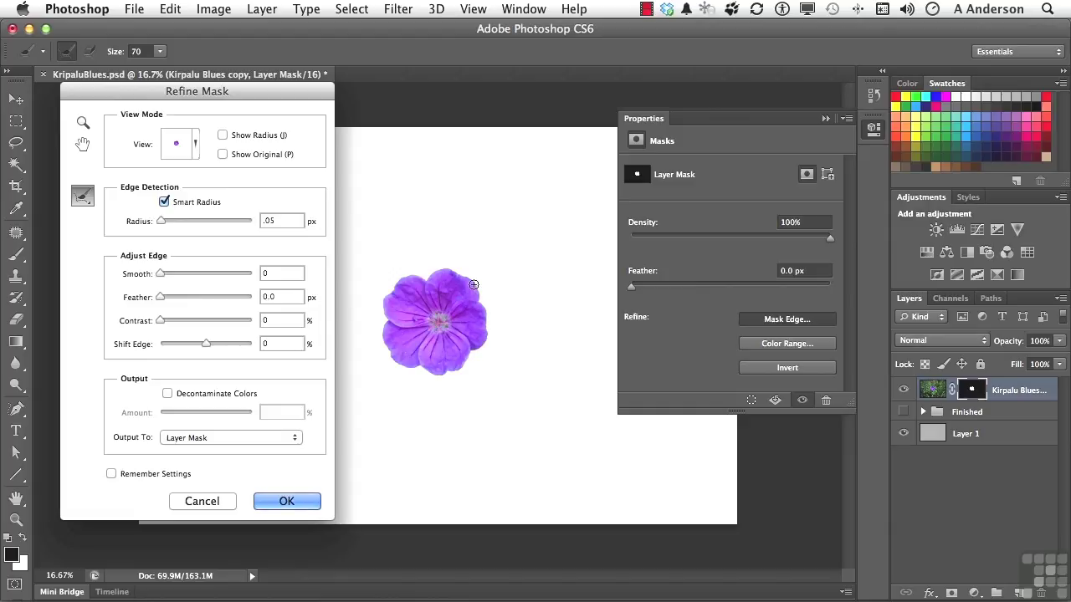
Step: Set Smooth 26 and Contrast 42%, then output to New Layer with Layer Mask
click(184, 273)
drag(162, 297, 205, 343)
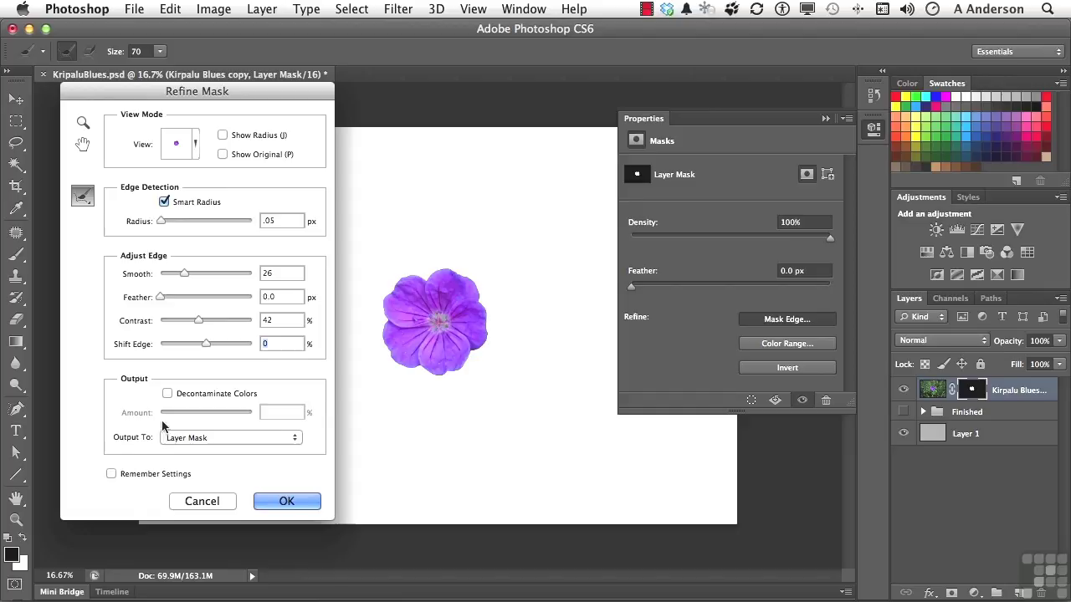
click(203, 442)
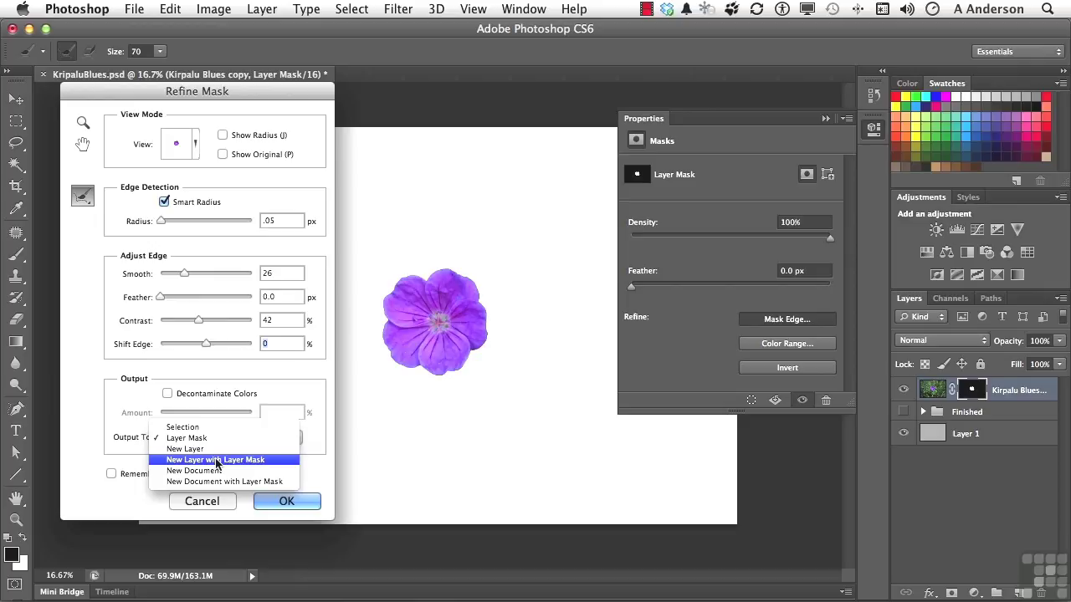
click(216, 461)
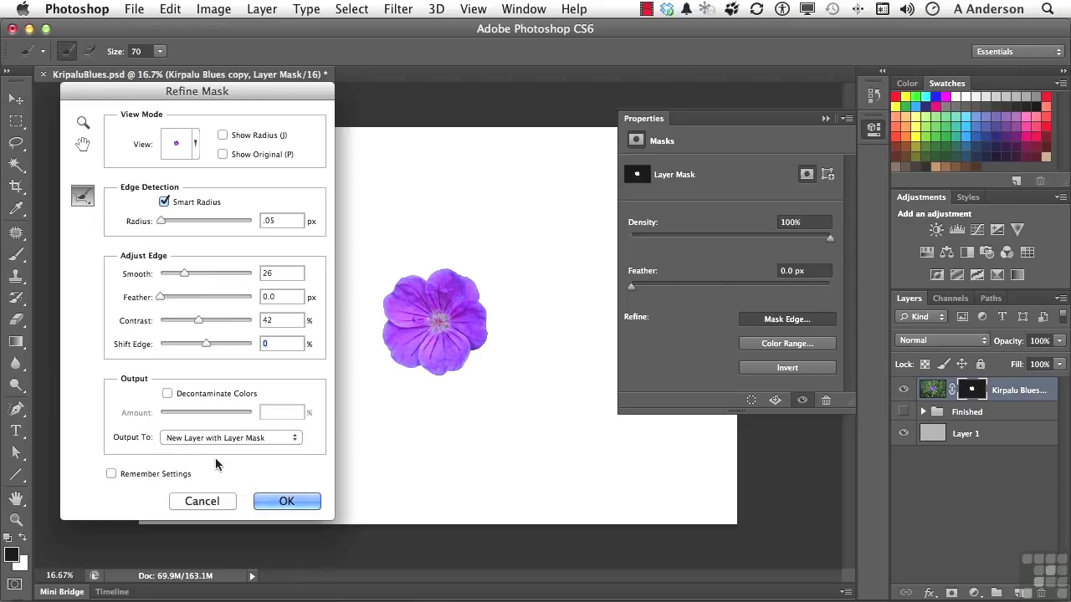
click(285, 501)
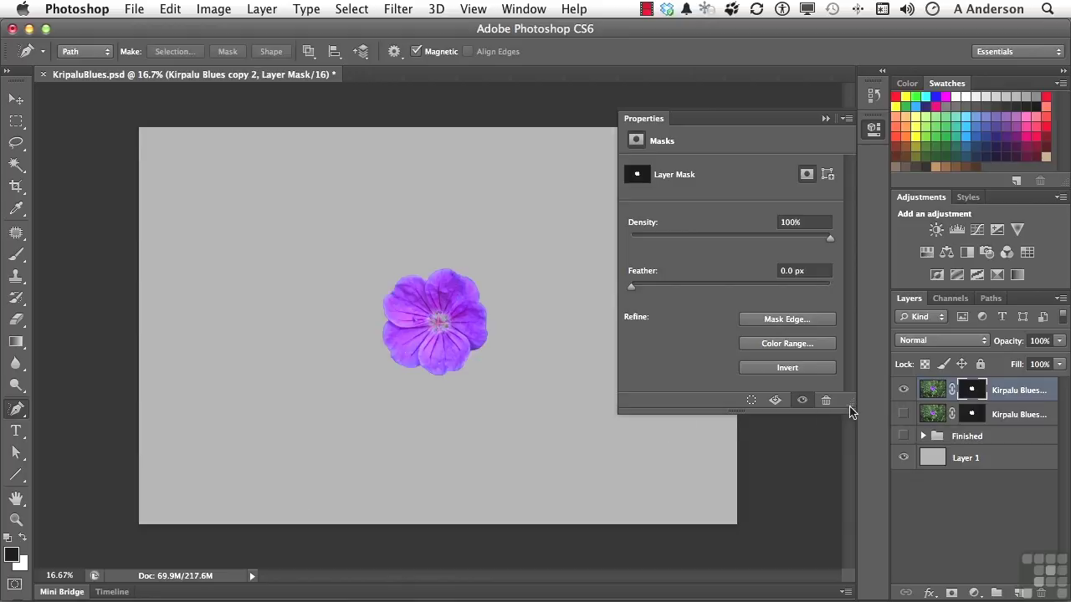
Step: Toggle Kirpalu Blues copy 2 off and on to compare, then collapse the Properties panel
click(903, 390)
click(903, 390)
click(825, 119)
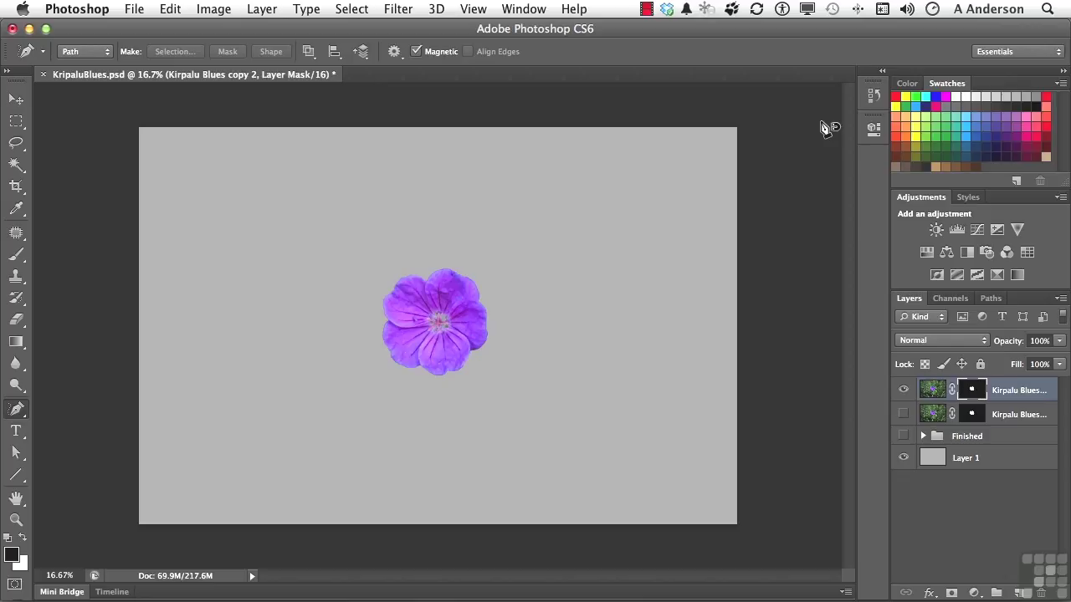